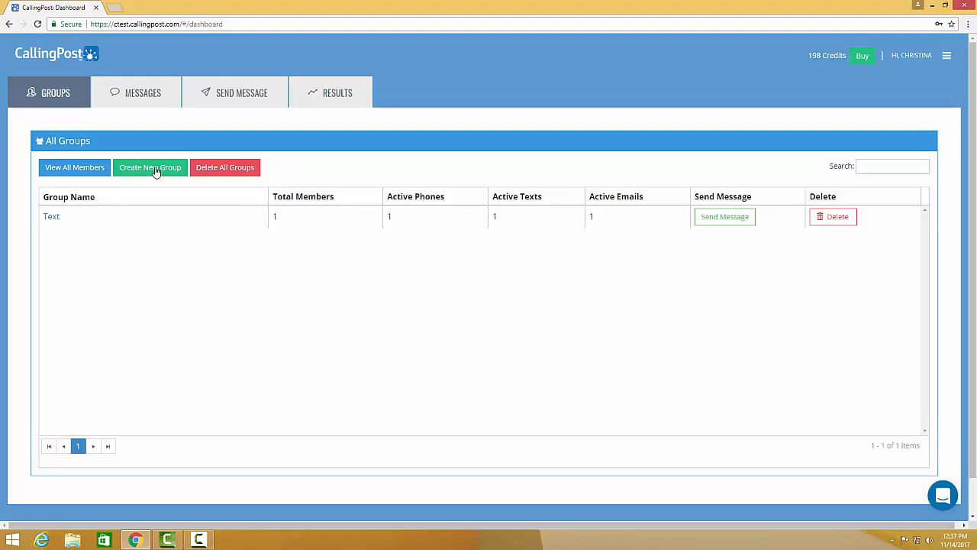
- Create a new group named Demo Group and choose to add its members manually
{"action": "left_click", "coordinate": [156, 169]}
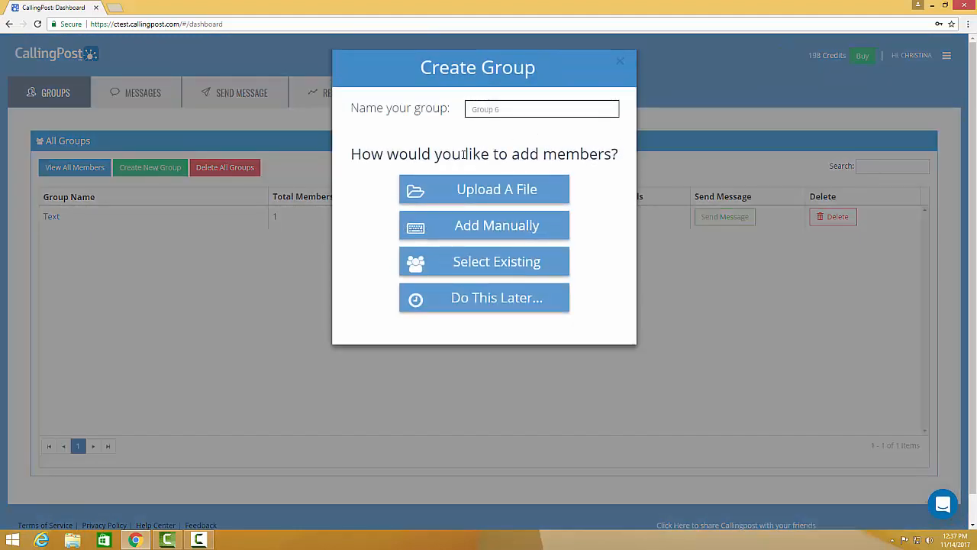
{"action": "left_click", "coordinate": [535, 114]}
{"action": "type", "text": "Demo Group"}
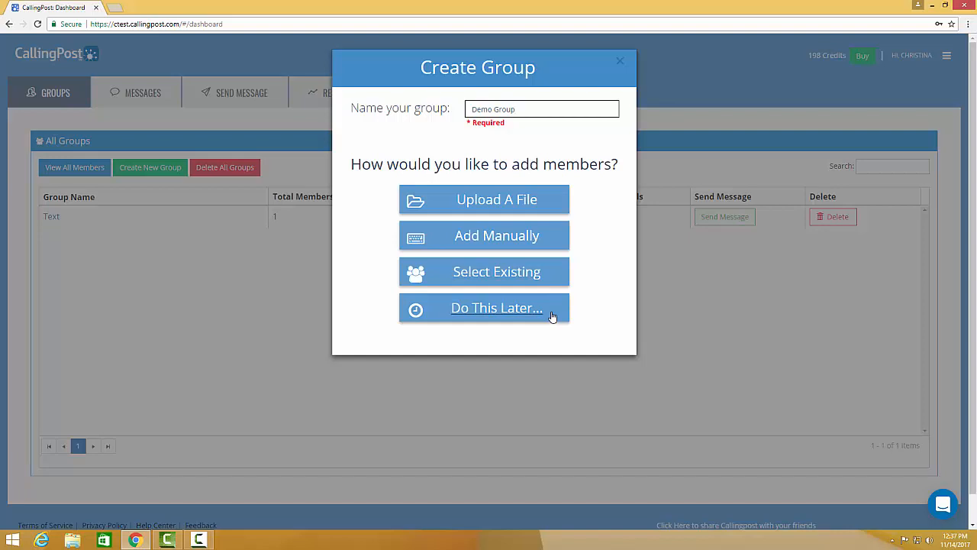
{"action": "left_click", "coordinate": [487, 245]}
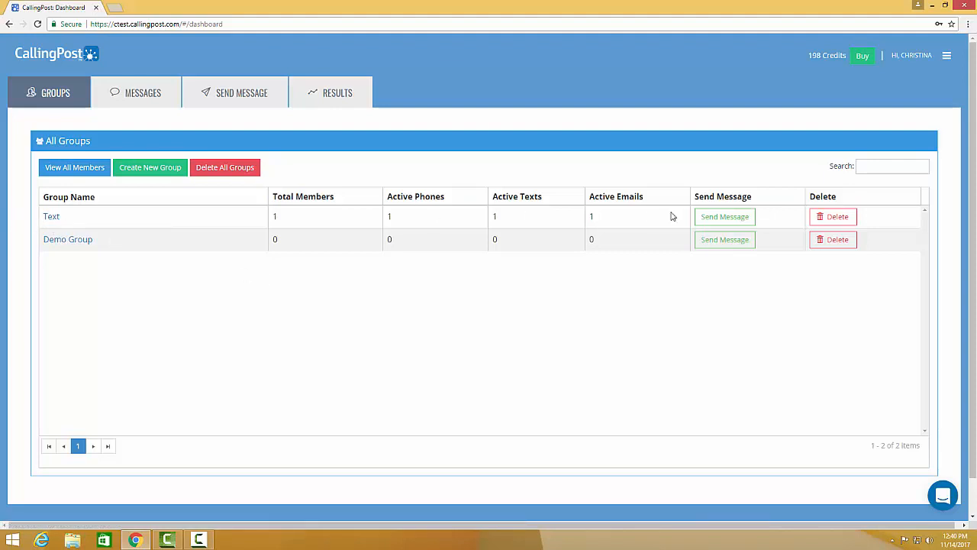
- Start a new message for the Text group with phone call, text message (SMS) and email, keeping the default name
{"action": "left_click", "coordinate": [740, 220]}
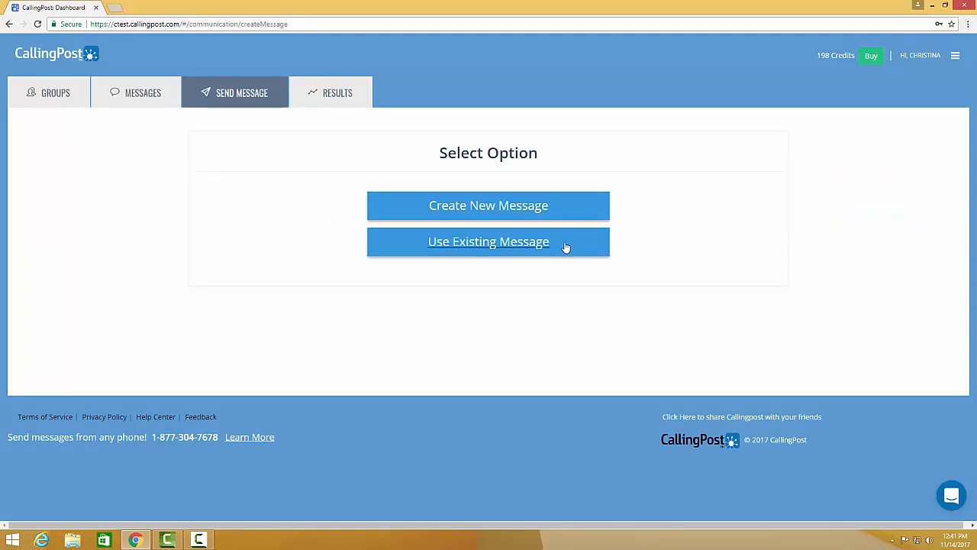
{"action": "left_click", "coordinate": [510, 216]}
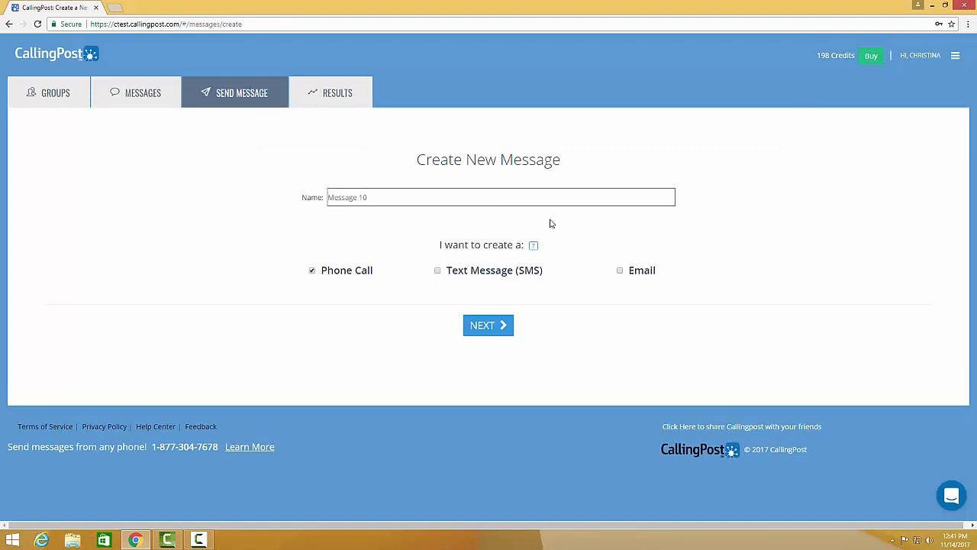
{"action": "left_click", "coordinate": [387, 203]}
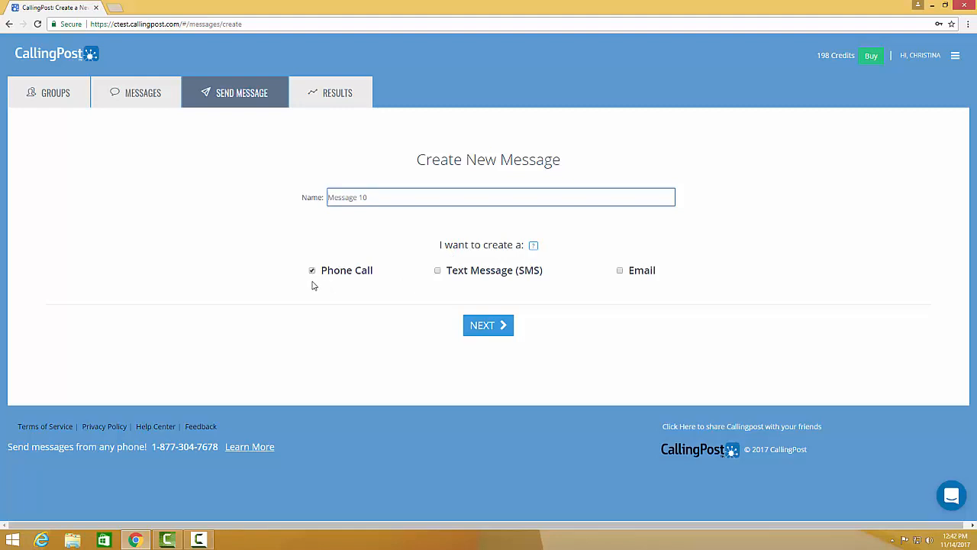
{"action": "left_click", "coordinate": [439, 271]}
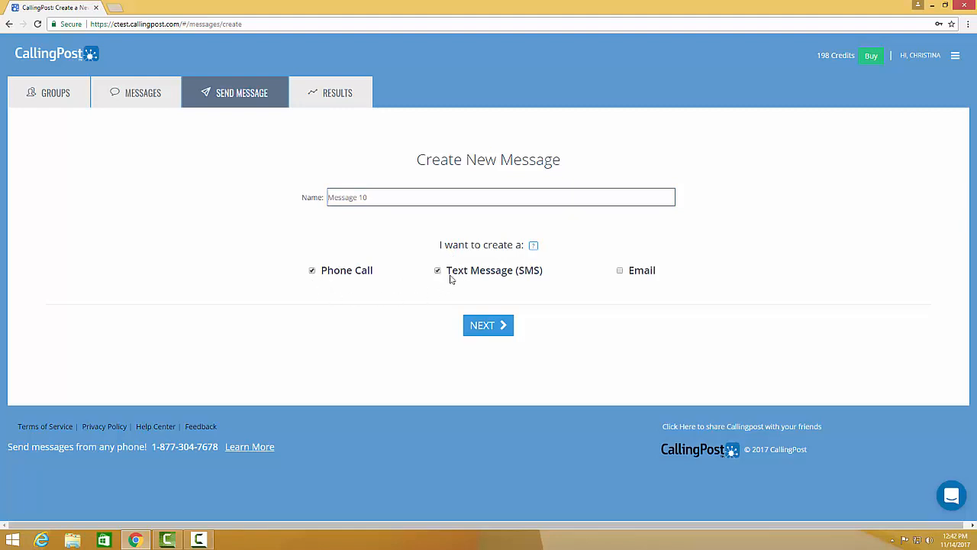
{"action": "left_click", "coordinate": [621, 273]}
{"action": "left_click", "coordinate": [481, 326]}
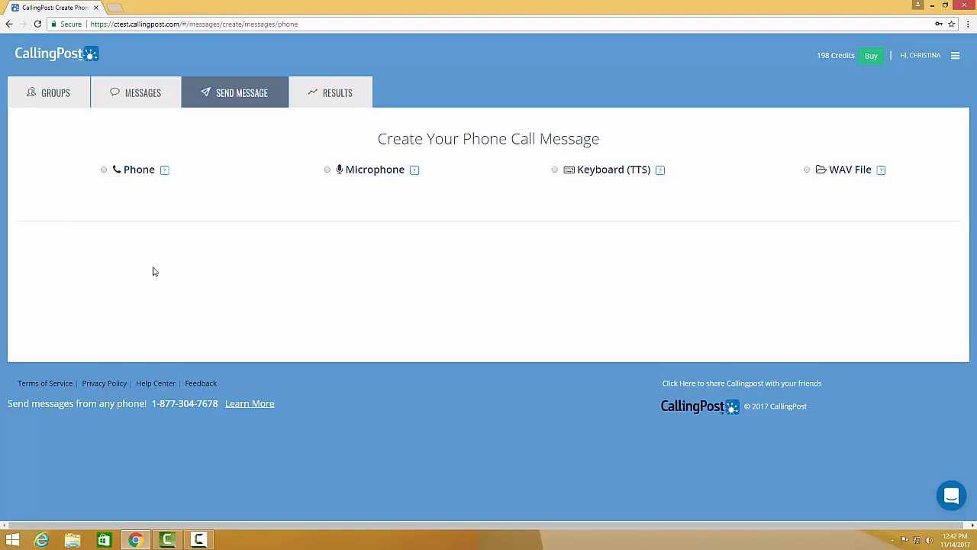
- Examine the Phone, Microphone, Keyboard (TTS) and WAV File options for creating the phone call message
{"action": "left_click", "coordinate": [103, 170]}
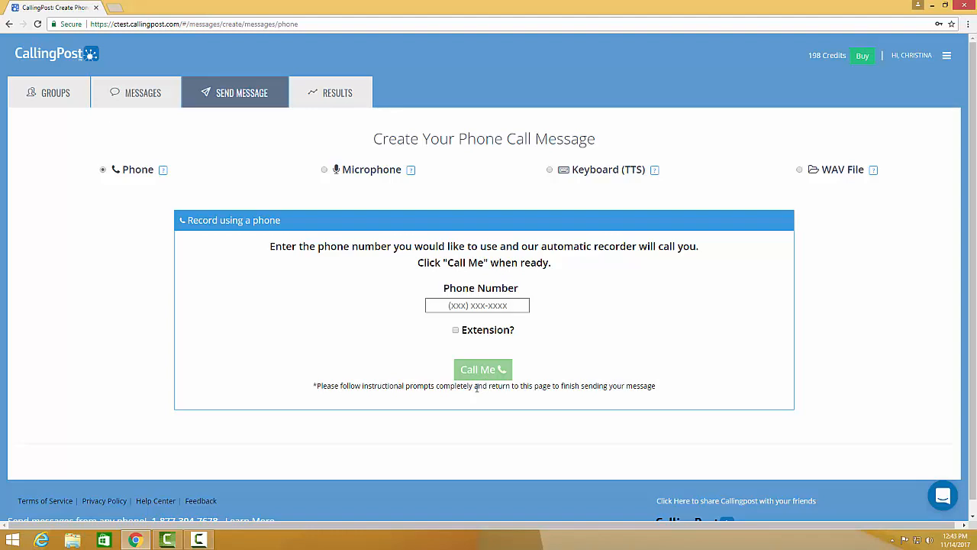
{"action": "left_click", "coordinate": [326, 170]}
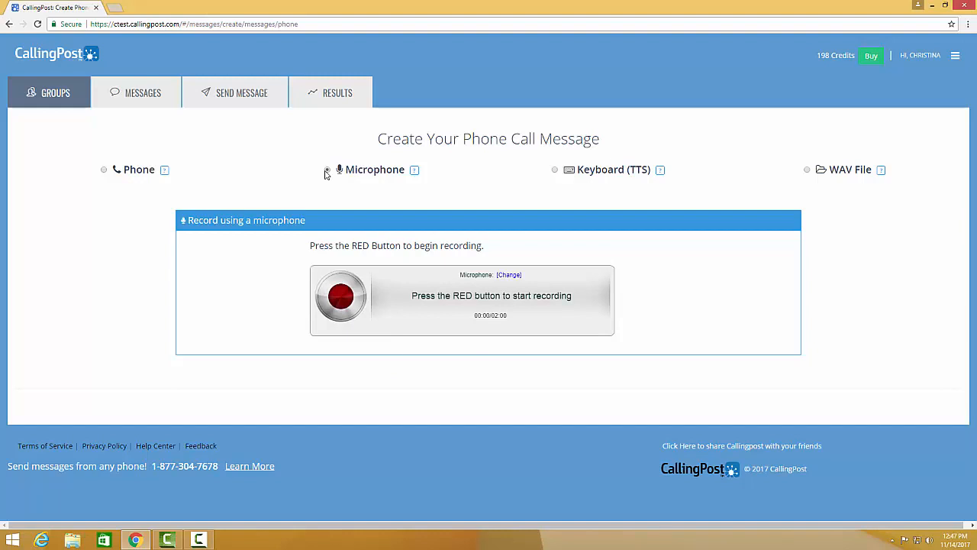
{"action": "left_click", "coordinate": [555, 169]}
{"action": "left_click", "coordinate": [542, 273]}
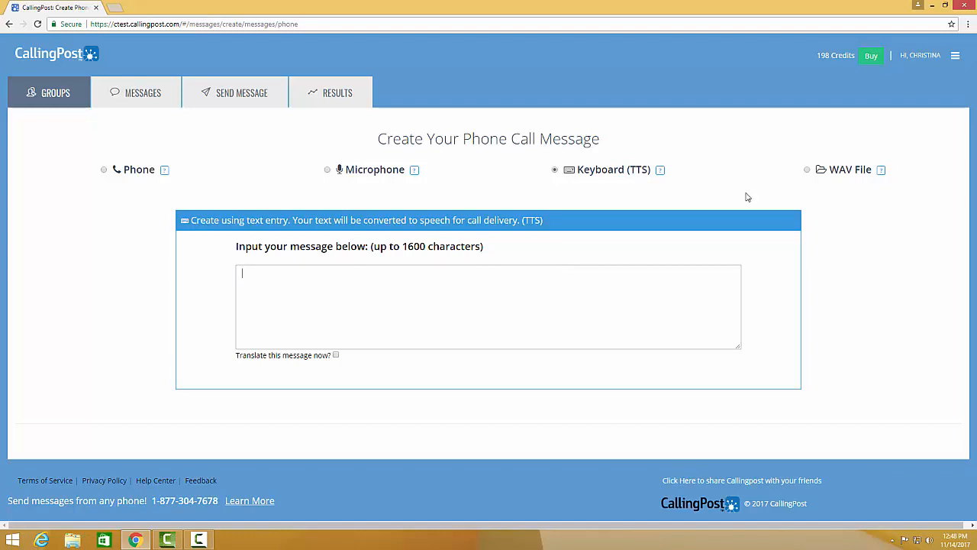
{"action": "left_click", "coordinate": [807, 171]}
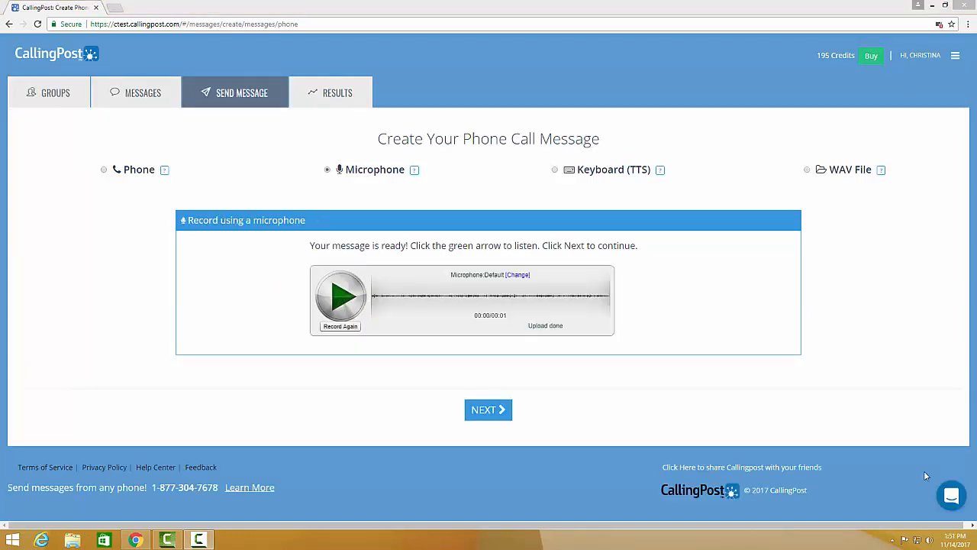
- Accept the microphone recording for the call and write "This is a test" as the text message
{"action": "left_click", "coordinate": [500, 416]}
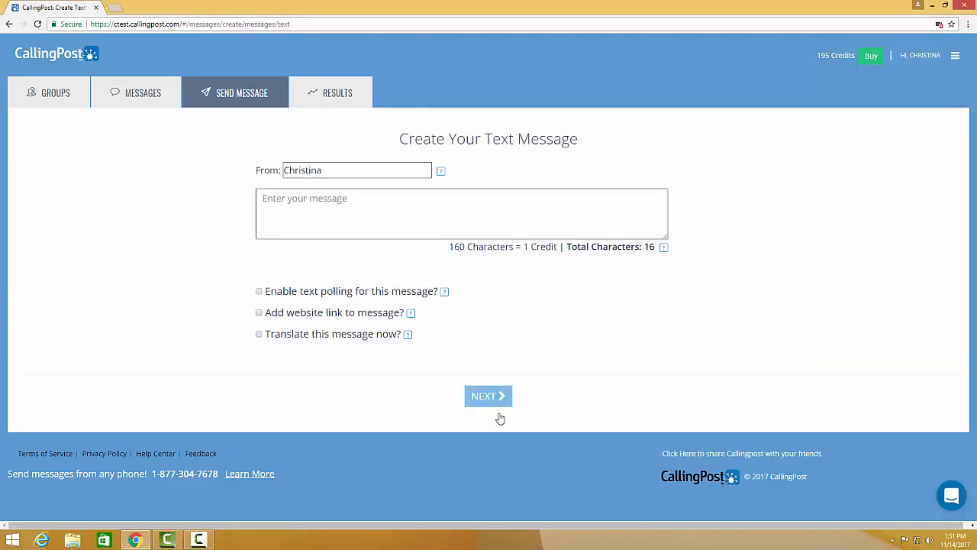
{"action": "left_click", "coordinate": [436, 221]}
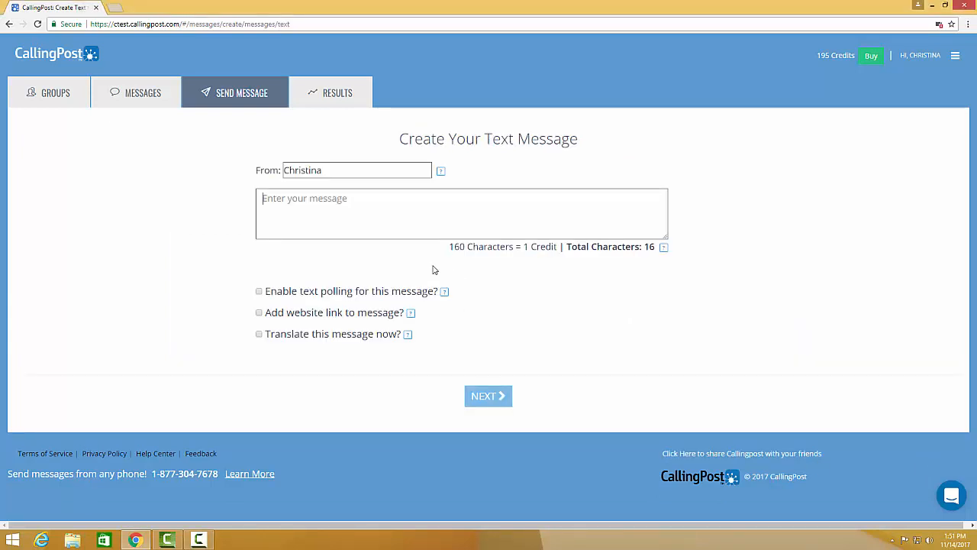
{"action": "left_click", "coordinate": [339, 205]}
{"action": "type", "text": "This is a test"}
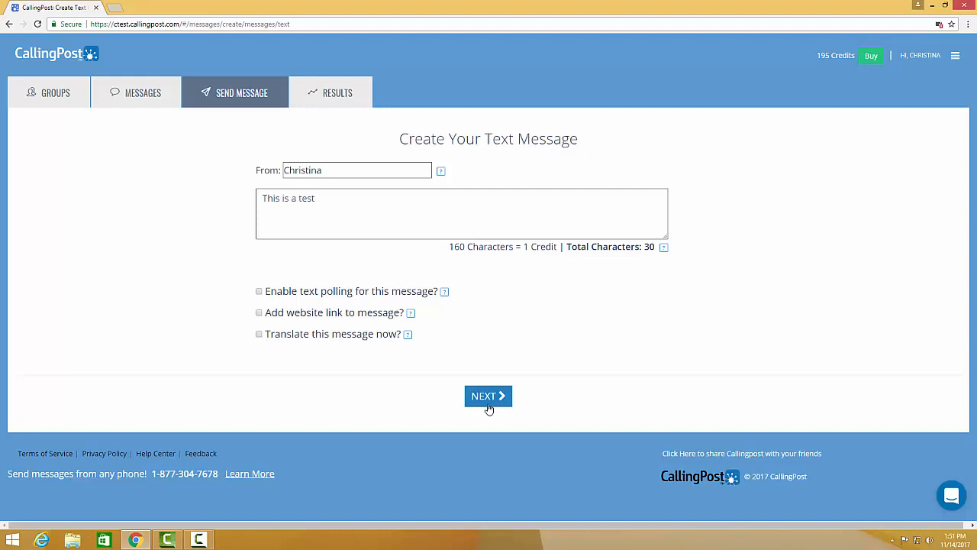
{"action": "left_click", "coordinate": [488, 397]}
- Compose the email with subject "Demo Message" and body "This is a test message", keeping the default sender and reply address
{"action": "left_click", "coordinate": [398, 206]}
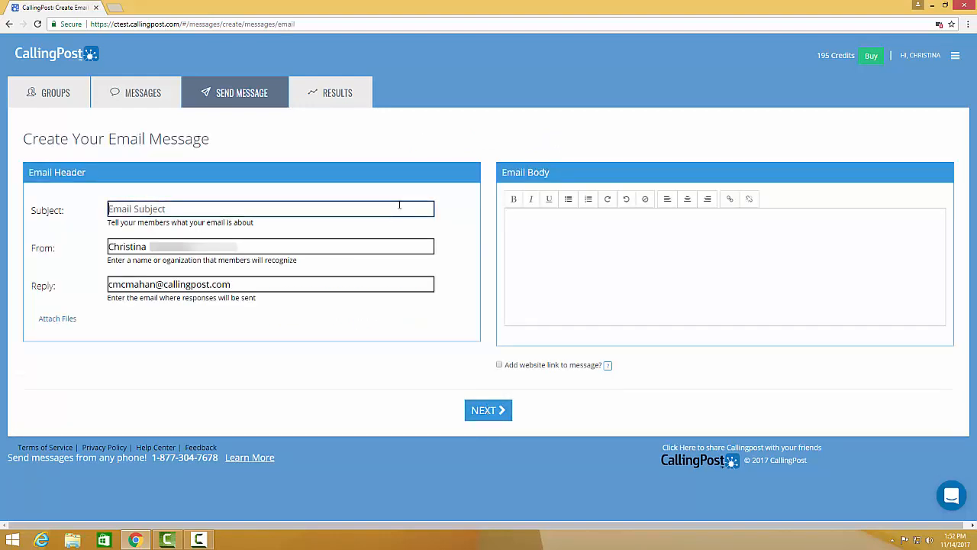
{"action": "left_click", "coordinate": [399, 206]}
{"action": "type", "text": "Demo Message"}
{"action": "left_click", "coordinate": [288, 244]}
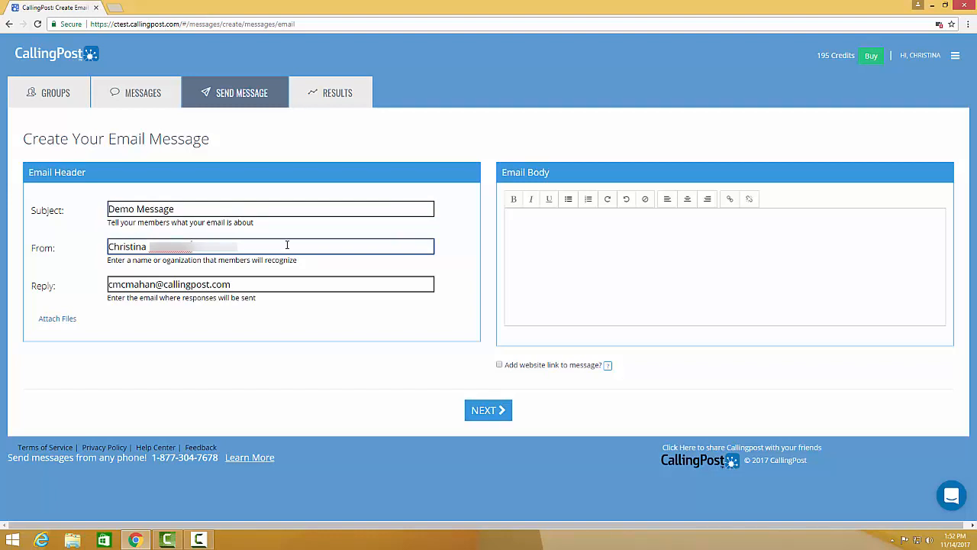
{"action": "left_click", "coordinate": [265, 283]}
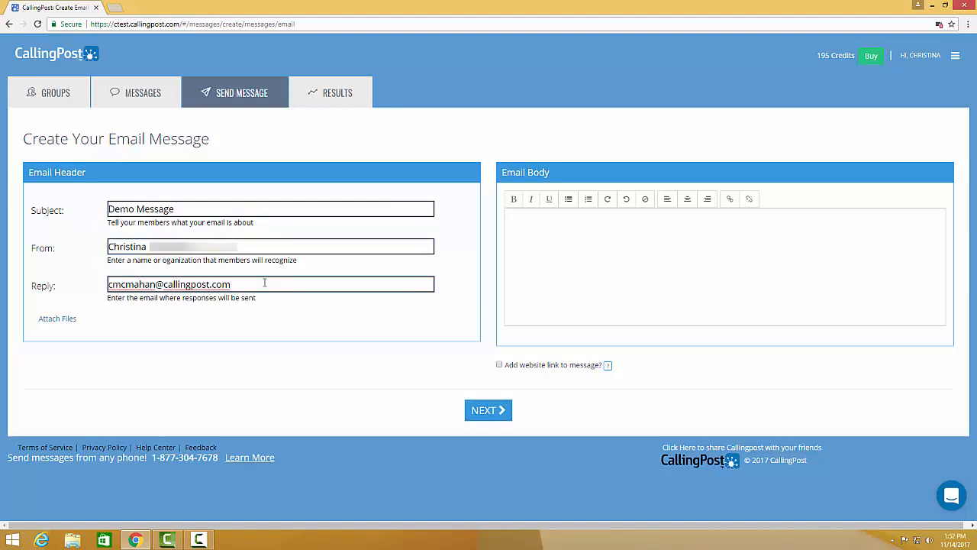
{"action": "left_click", "coordinate": [682, 220]}
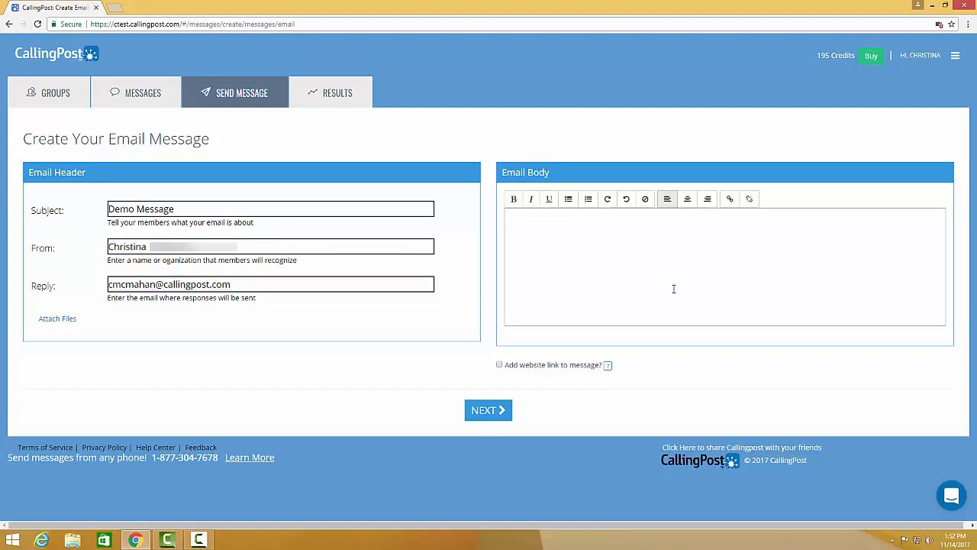
{"action": "type", "text": "This is a test message"}
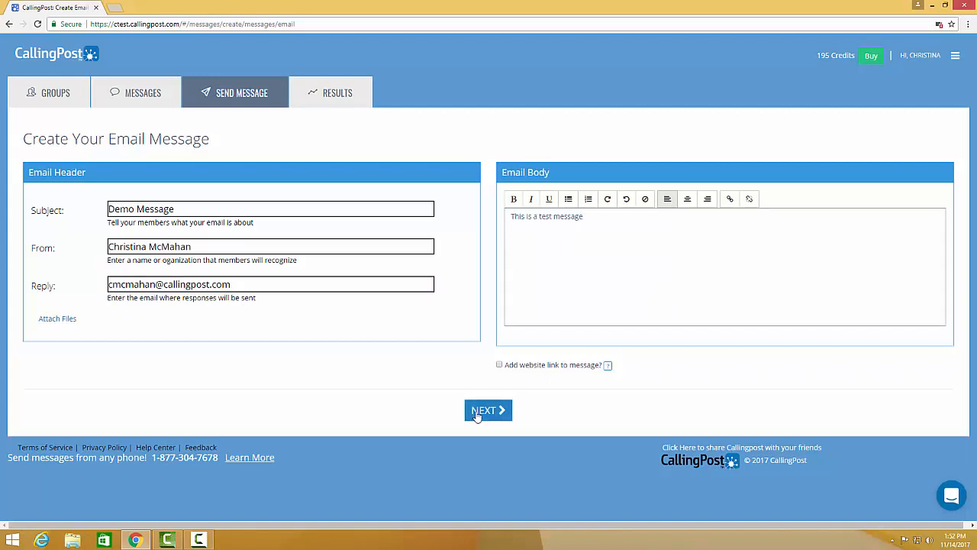
{"action": "left_click", "coordinate": [478, 412]}
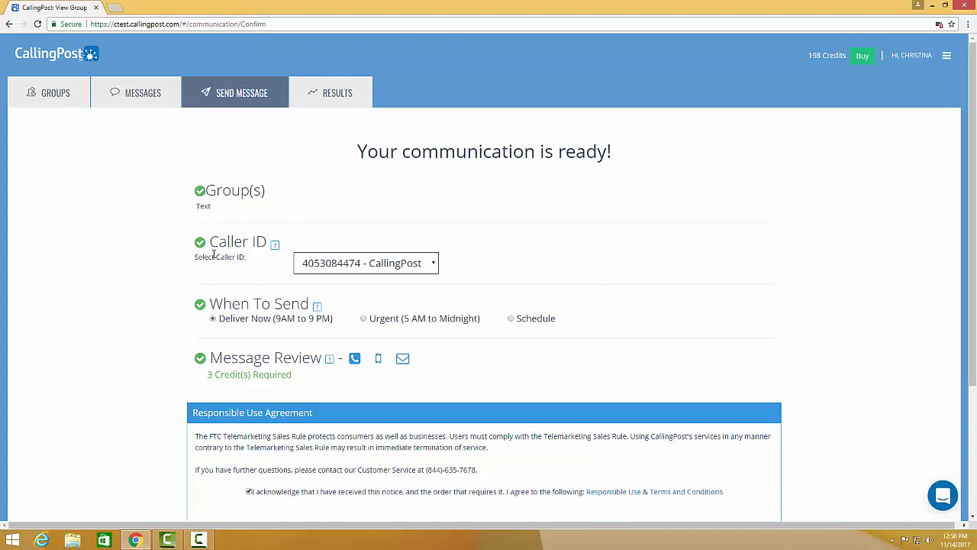
- Check the caller ID choices and try the Schedule option for when to send, reviewing the start time and use agreement
{"action": "left_click", "coordinate": [345, 264]}
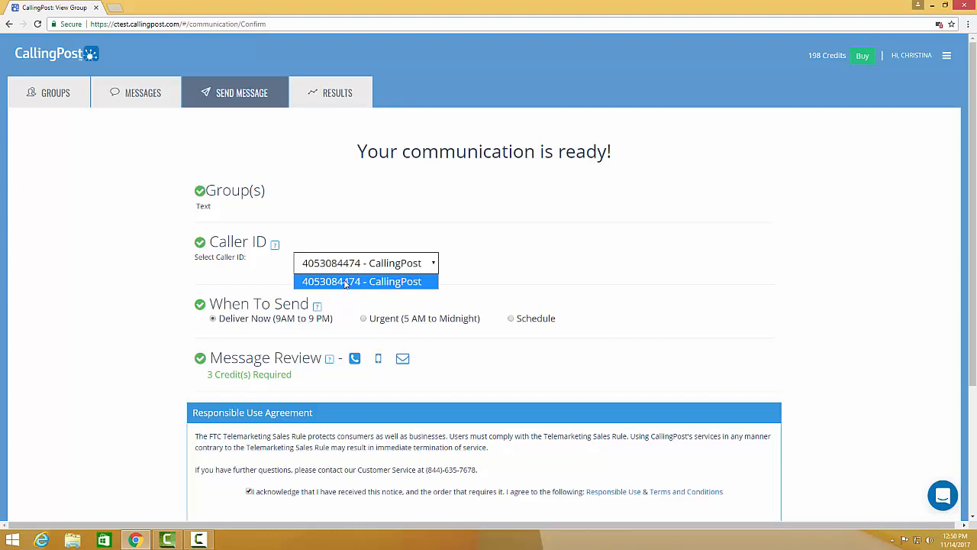
{"action": "left_click", "coordinate": [353, 262]}
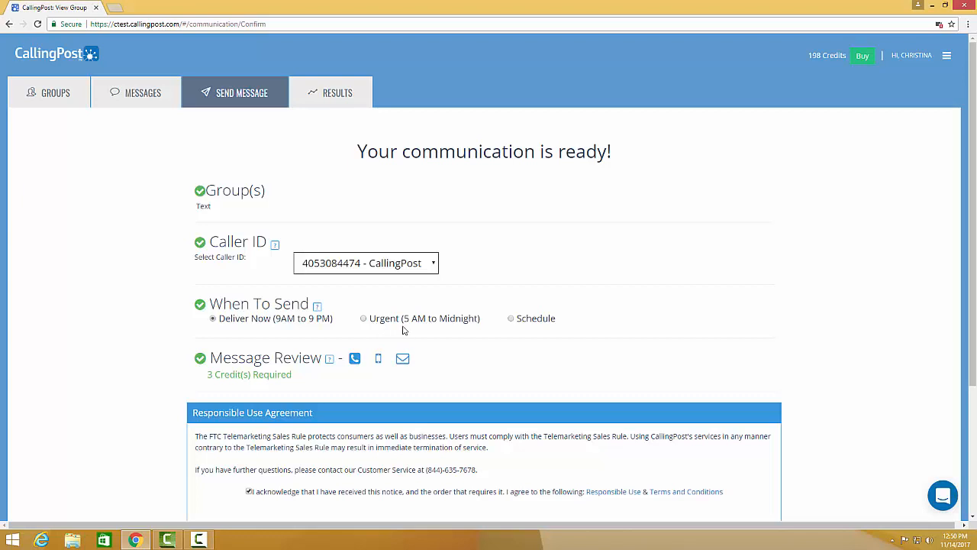
{"action": "left_click", "coordinate": [512, 319]}
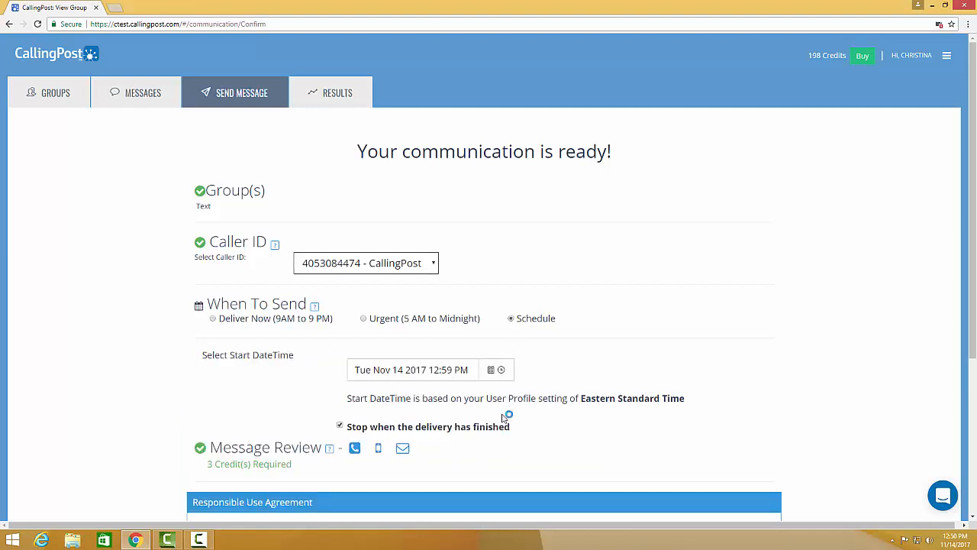
{"action": "scroll", "coordinate": [196, 463], "scroll_direction": "down", "scroll_amount": 1}
{"action": "scroll", "coordinate": [196, 463], "scroll_direction": "down", "scroll_amount": 1}
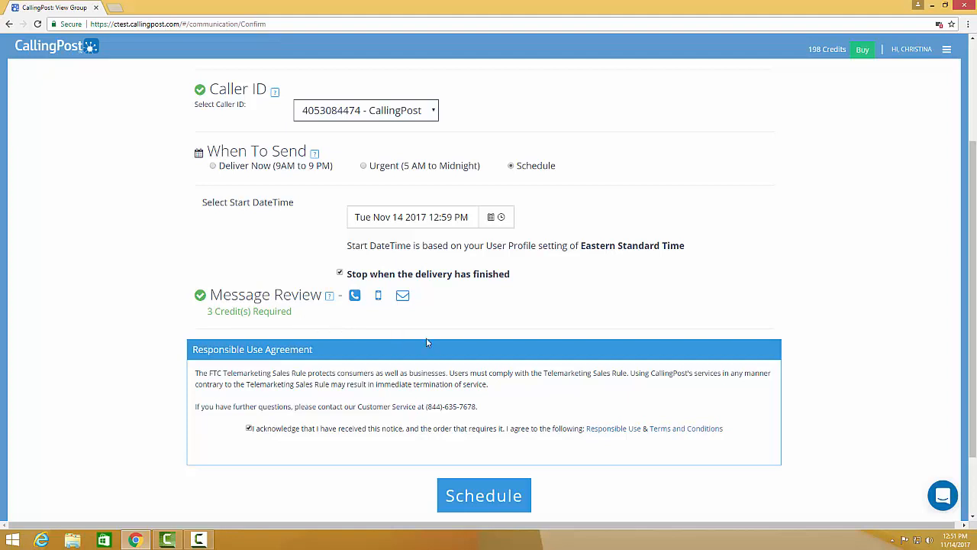
{"action": "scroll", "coordinate": [427, 342], "scroll_direction": "down", "scroll_amount": 2}
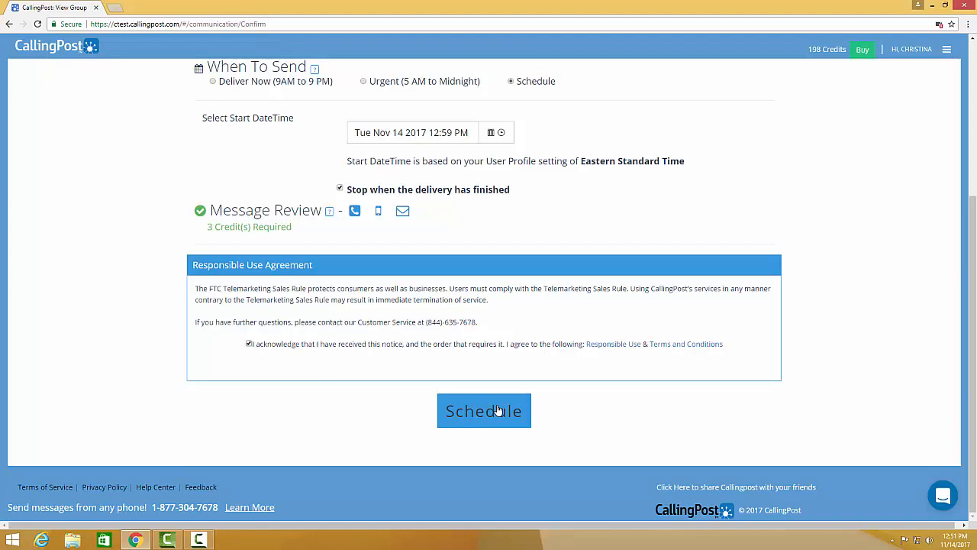
- Set the communication to Deliver Now (9AM to 9 PM) and send it
{"action": "scroll", "coordinate": [321, 221], "scroll_direction": "up", "scroll_amount": 1}
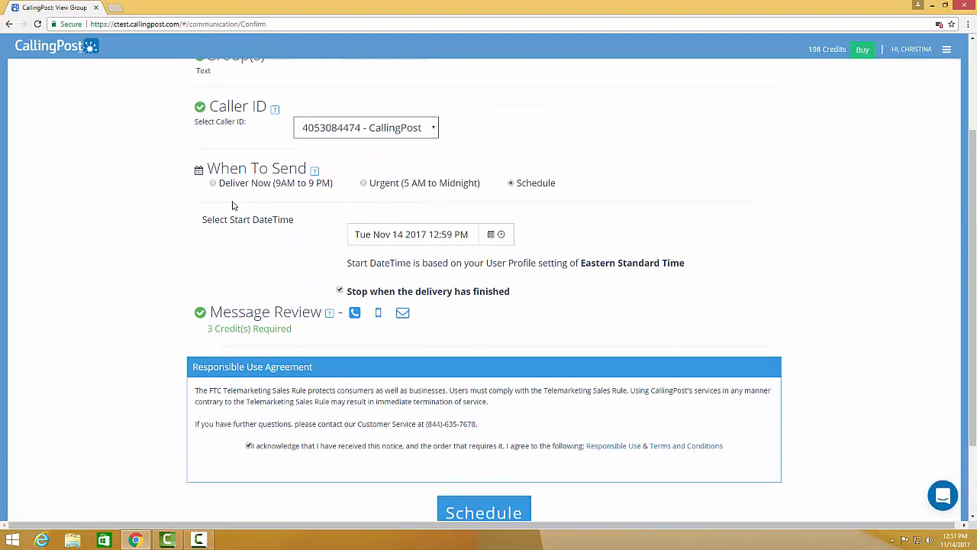
{"action": "left_click", "coordinate": [213, 184]}
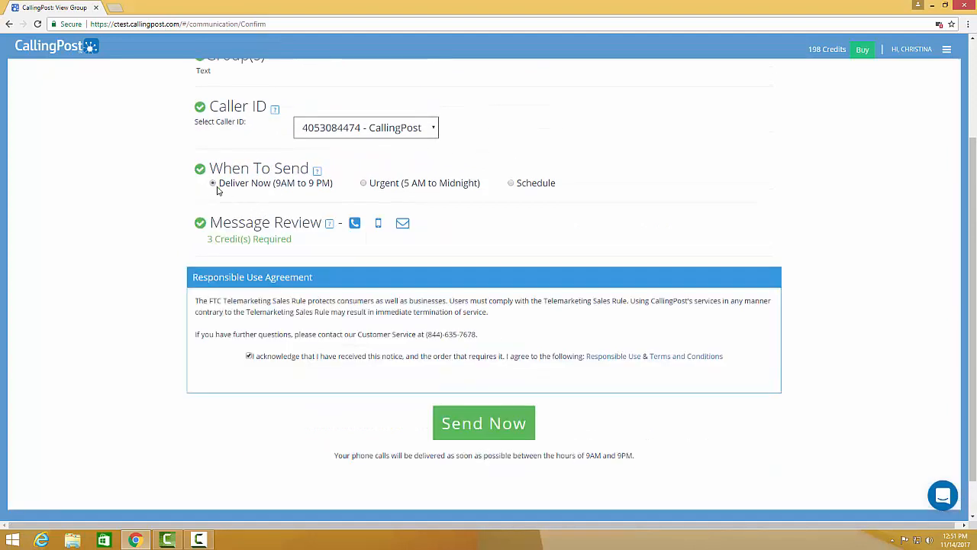
{"action": "left_click", "coordinate": [467, 423]}
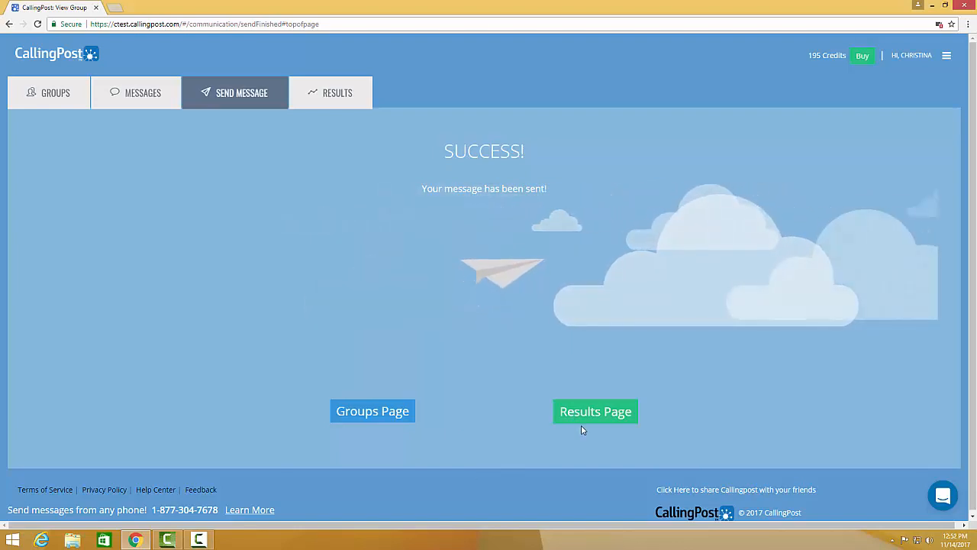
- View the delivery details of Message 10 in the results, including its statistics and message recipients
{"action": "left_click", "coordinate": [584, 412]}
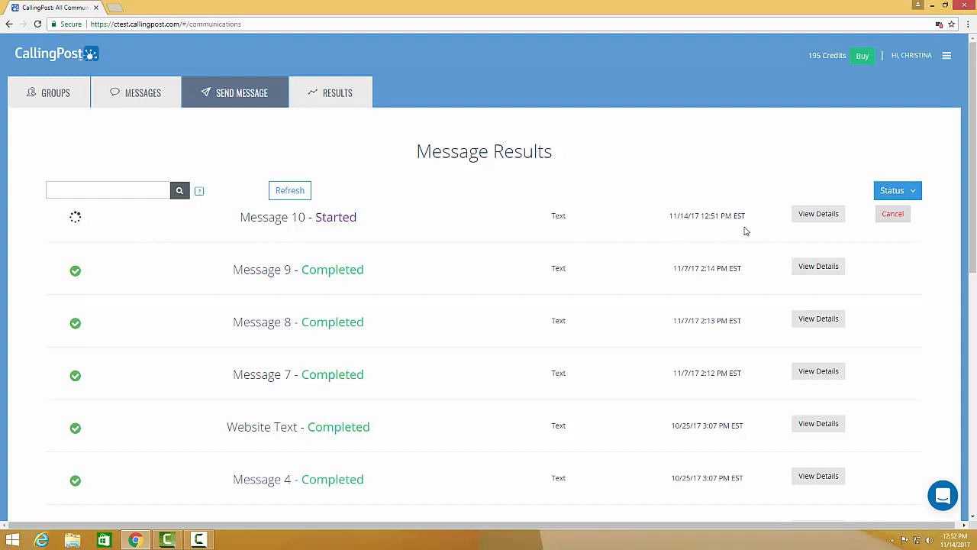
{"action": "left_click", "coordinate": [811, 216]}
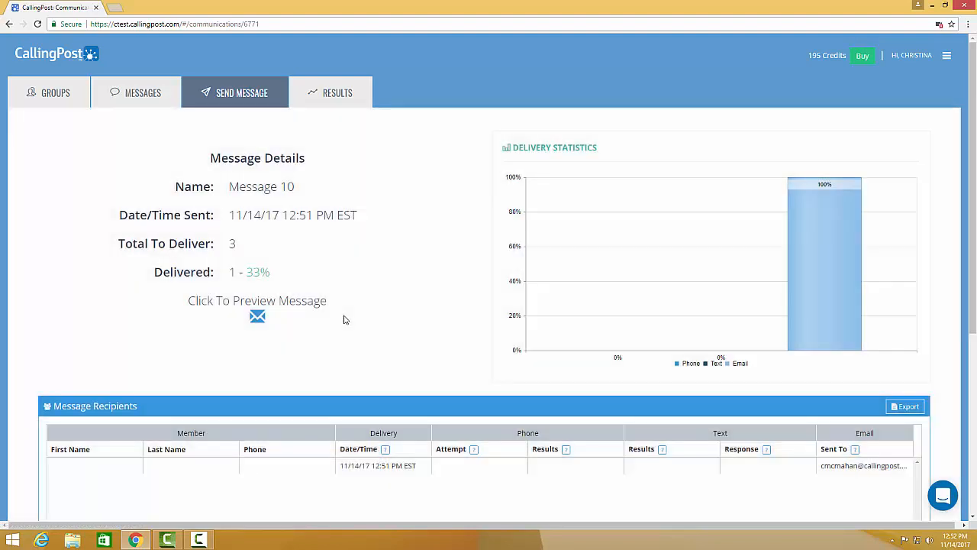
{"action": "scroll", "coordinate": [343, 318], "scroll_direction": "down", "scroll_amount": 2}
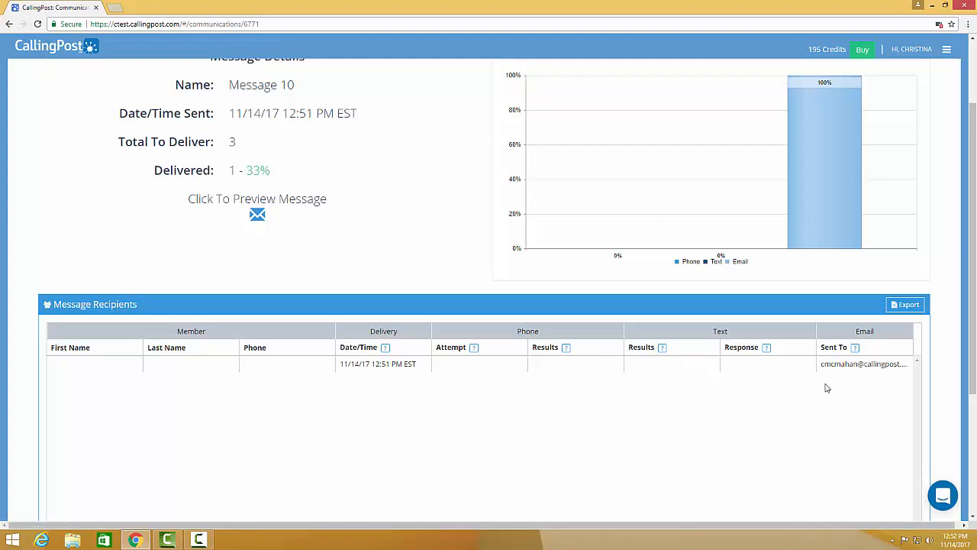
{"action": "scroll", "coordinate": [504, 349], "scroll_direction": "up", "scroll_amount": 3}
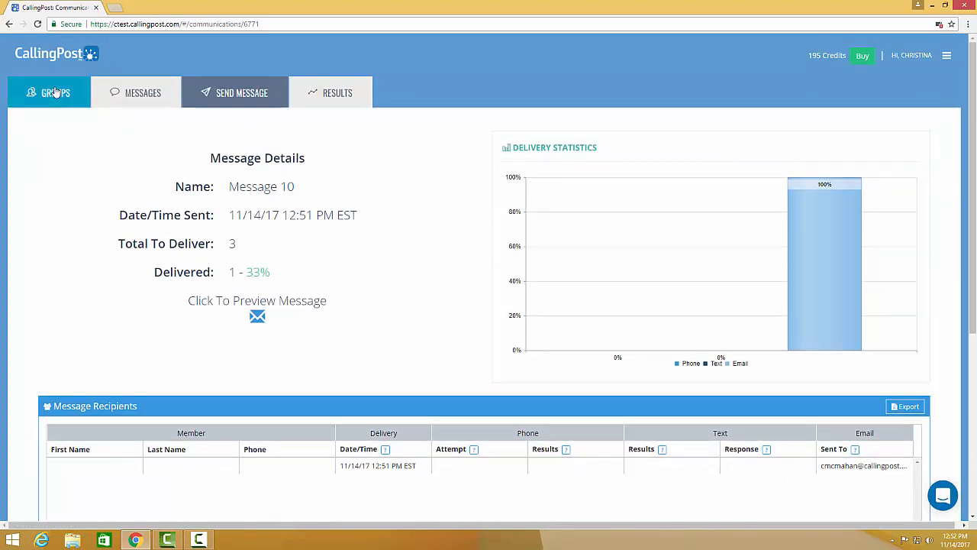
- Return to the list of all groups and open the message library to view the saved messages
{"action": "left_click", "coordinate": [55, 91]}
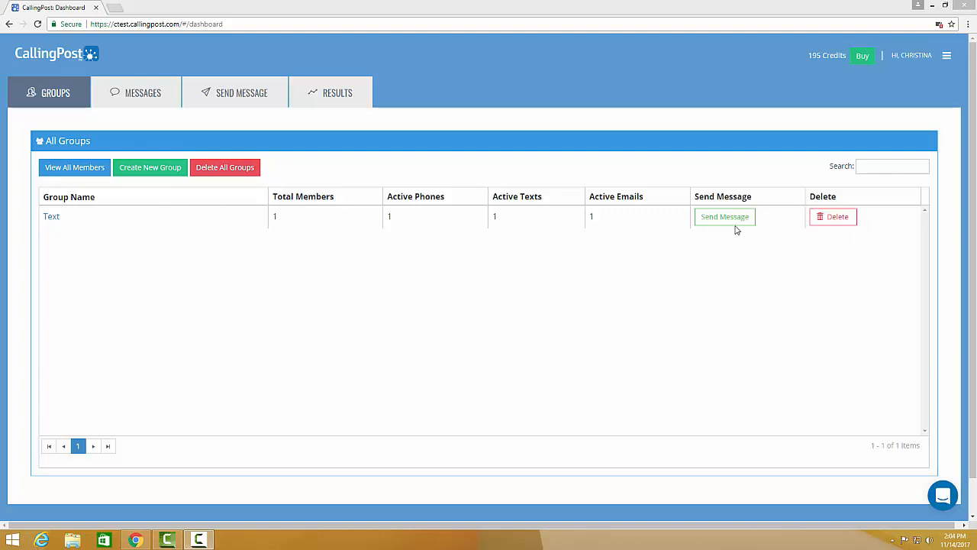
{"action": "left_click", "coordinate": [127, 101]}
{"action": "left_click", "coordinate": [127, 100]}
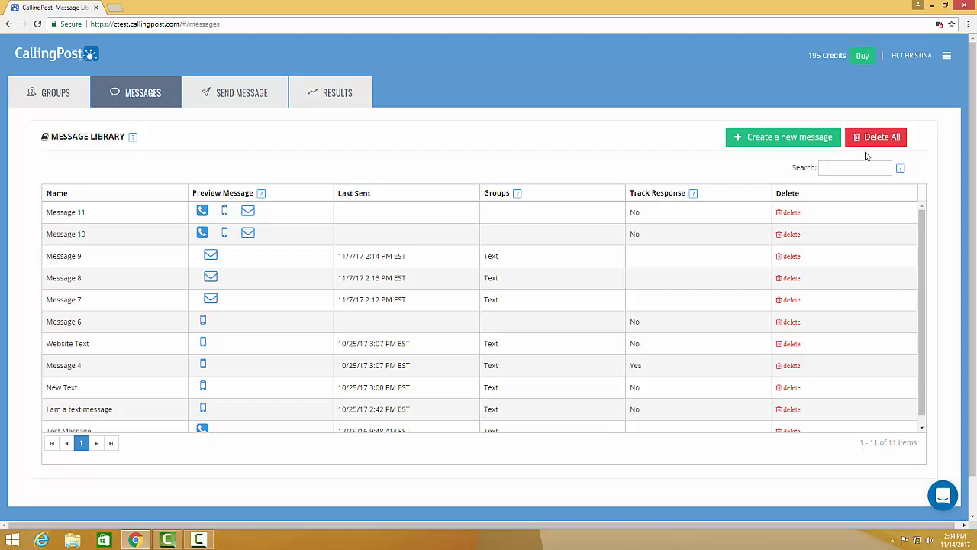
- Open the account's user profile to view its contact details, organization type and time zone
{"action": "left_click", "coordinate": [205, 90]}
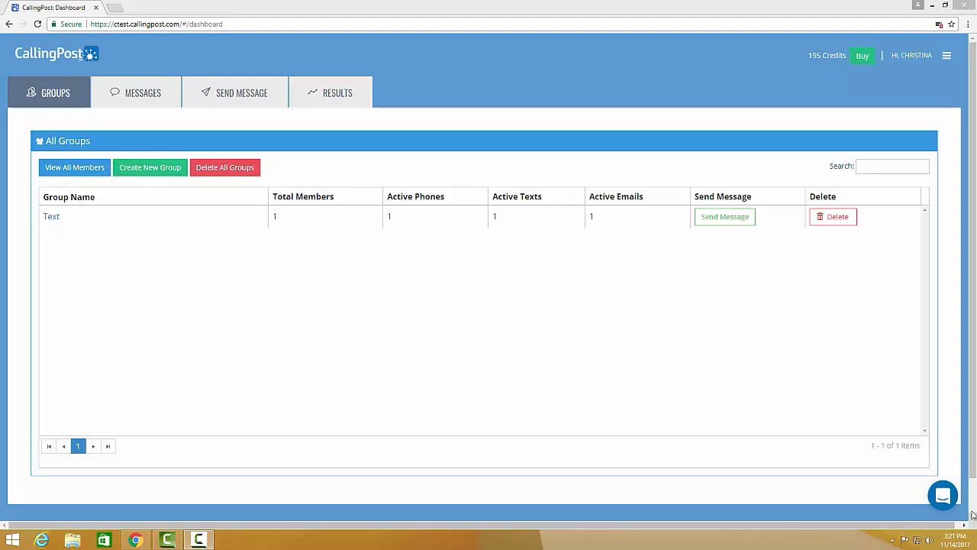
{"action": "left_click", "coordinate": [946, 60]}
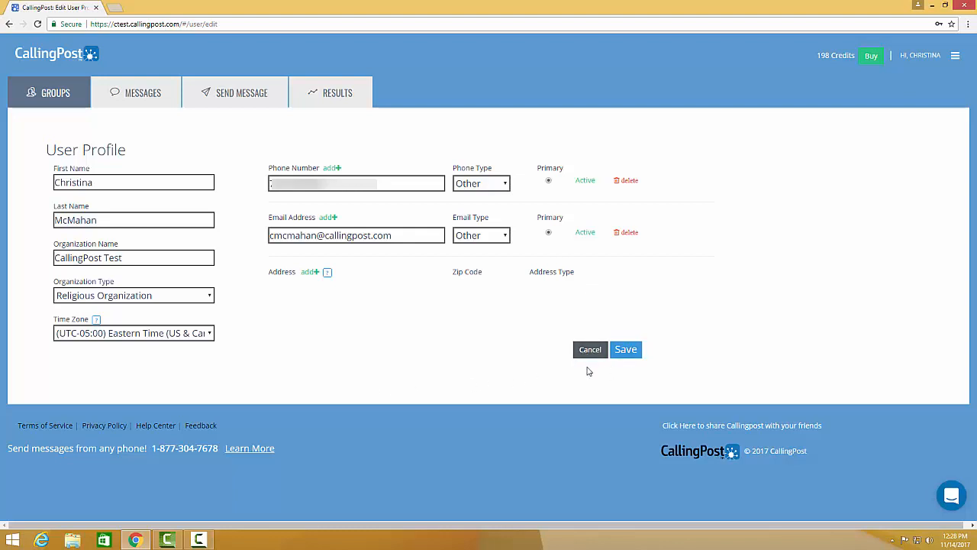
- Check the outgoing caller ID choices in the user settings and view the form for adding a phone number, leaving it empty
{"action": "left_click", "coordinate": [953, 61]}
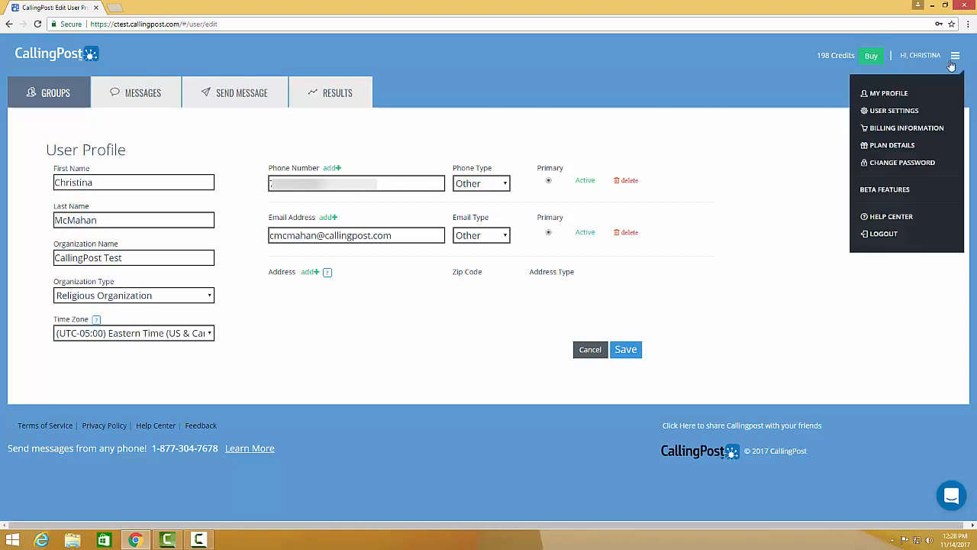
{"action": "left_click", "coordinate": [924, 113]}
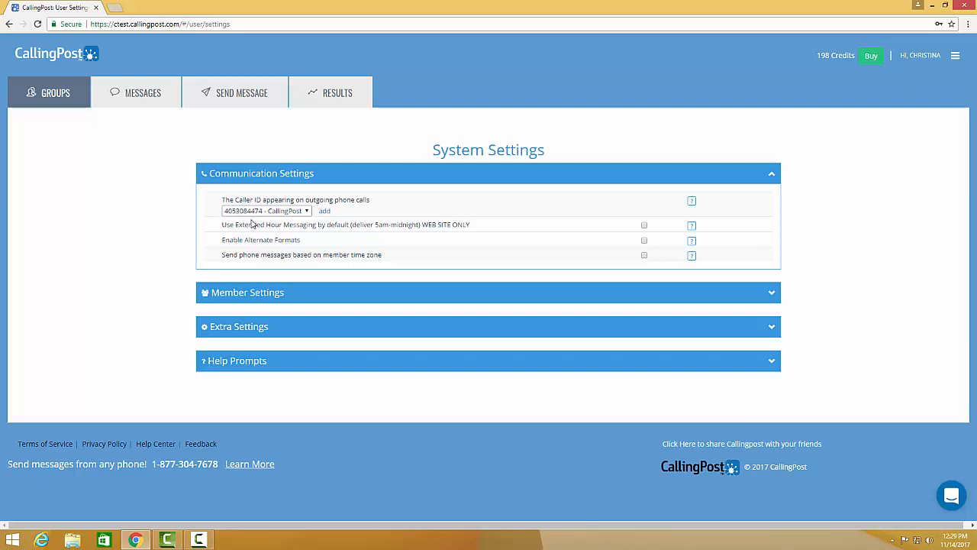
{"action": "left_click", "coordinate": [294, 211]}
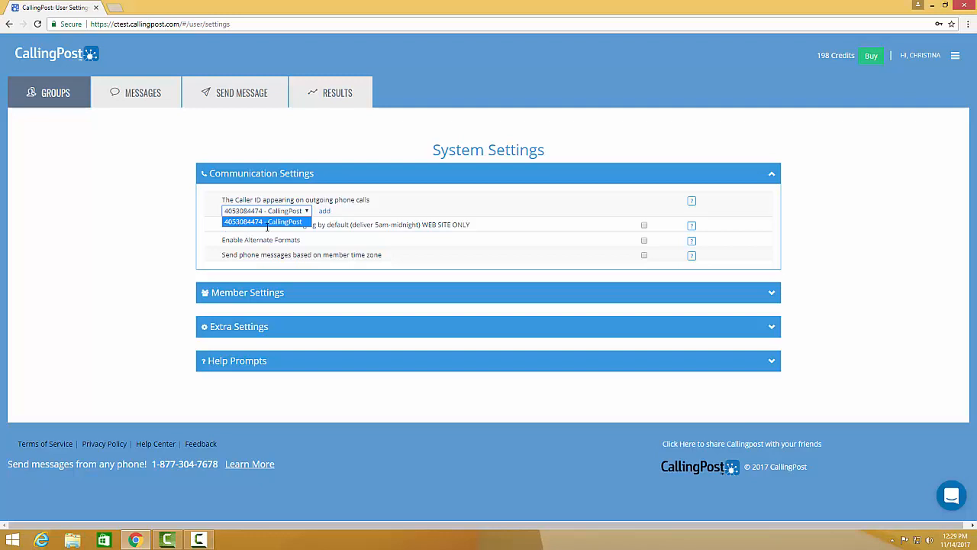
{"action": "left_click", "coordinate": [303, 217]}
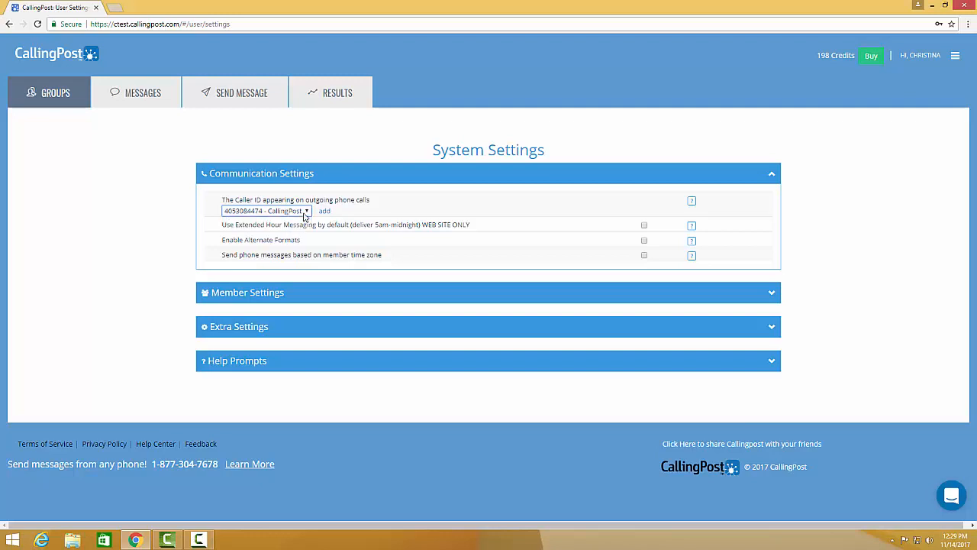
{"action": "left_click", "coordinate": [325, 212]}
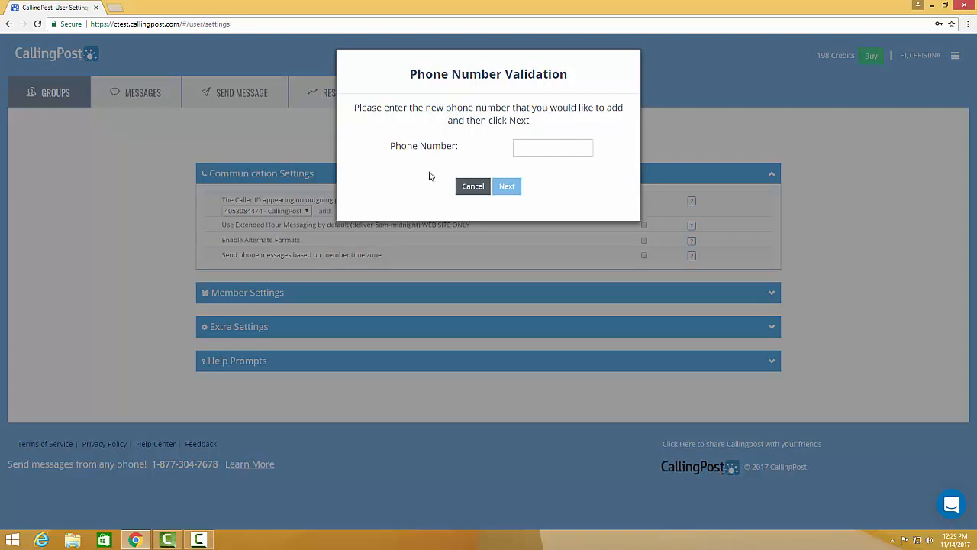
{"action": "left_click", "coordinate": [472, 187]}
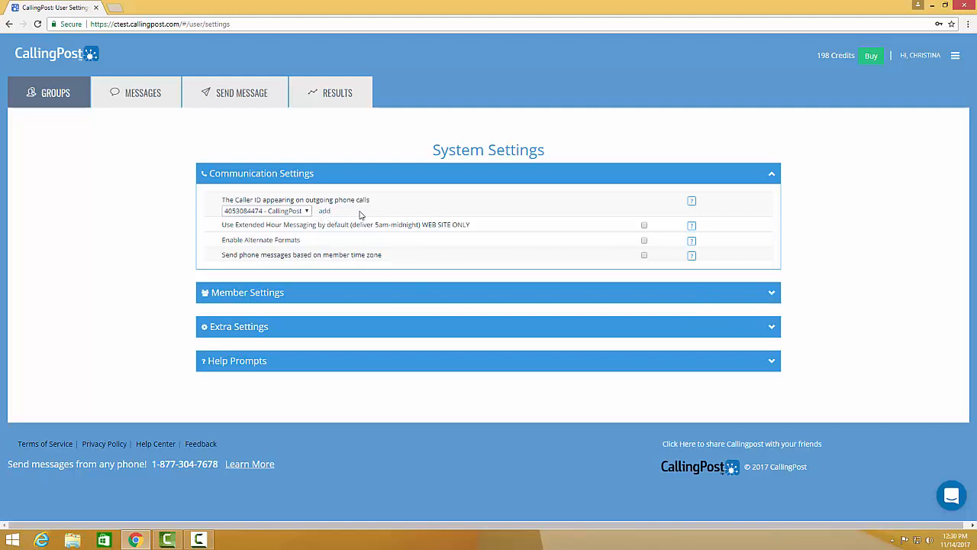
- View the account's billing information options and the details of its current plan
{"action": "left_click", "coordinate": [955, 56]}
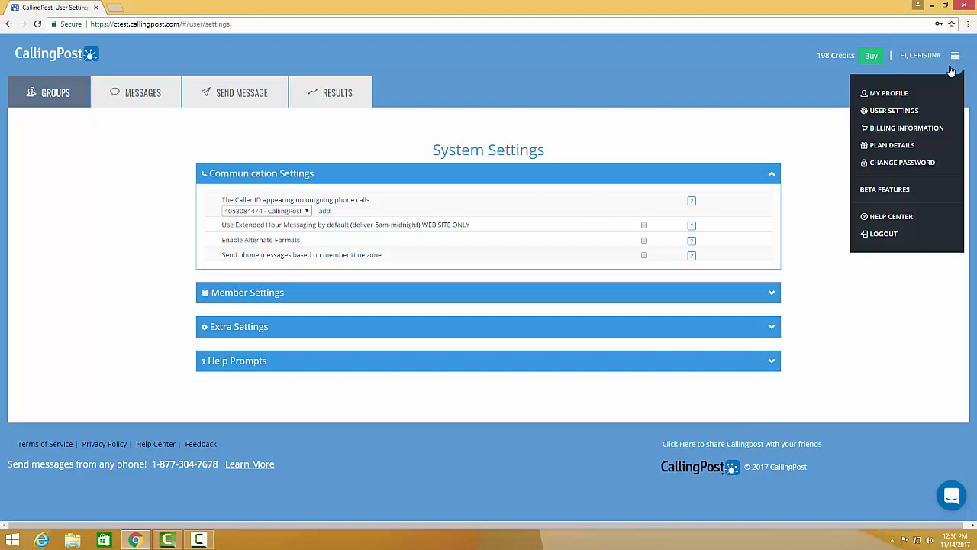
{"action": "left_click", "coordinate": [938, 131]}
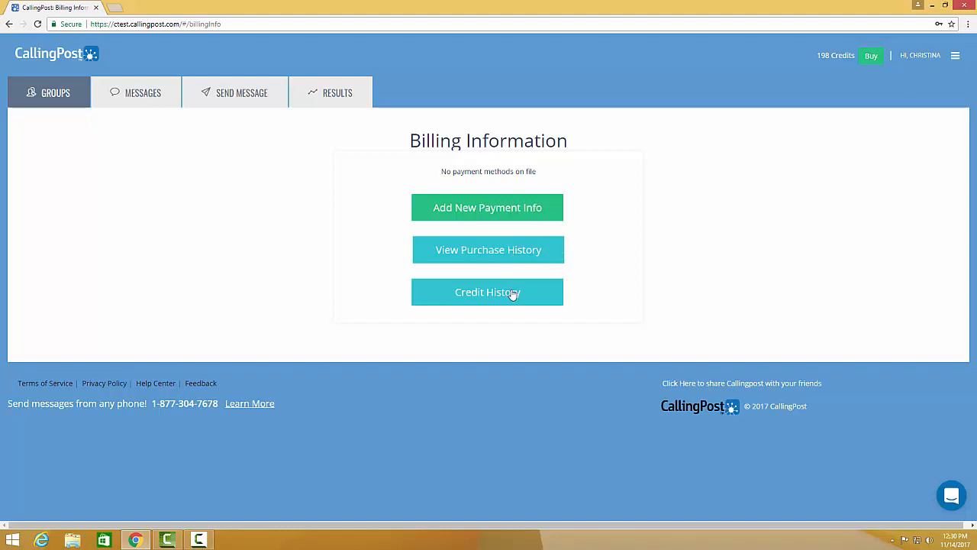
{"action": "left_click", "coordinate": [954, 56]}
{"action": "left_click", "coordinate": [924, 149]}
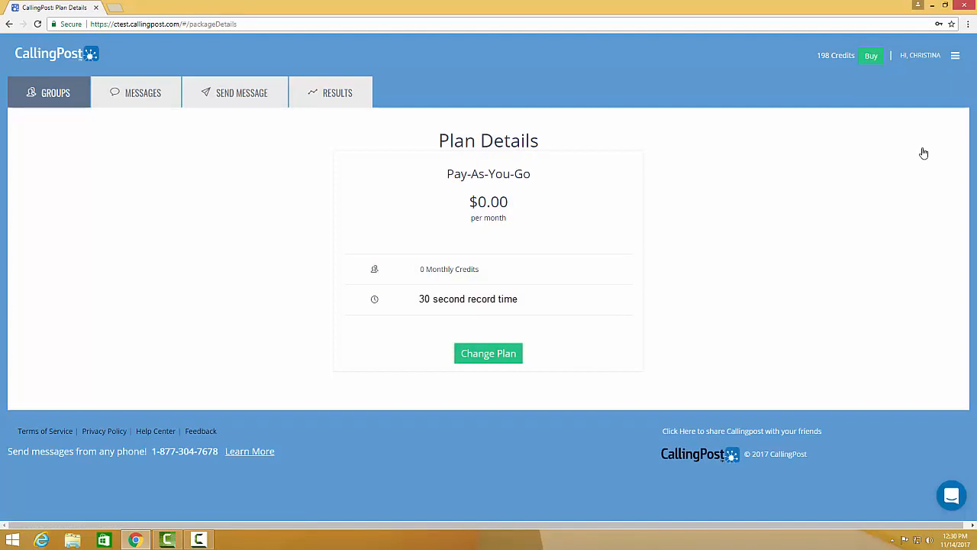
- Go to the plan change options and review the contact tiers offered for the Unlimited plan
{"action": "left_click", "coordinate": [496, 353]}
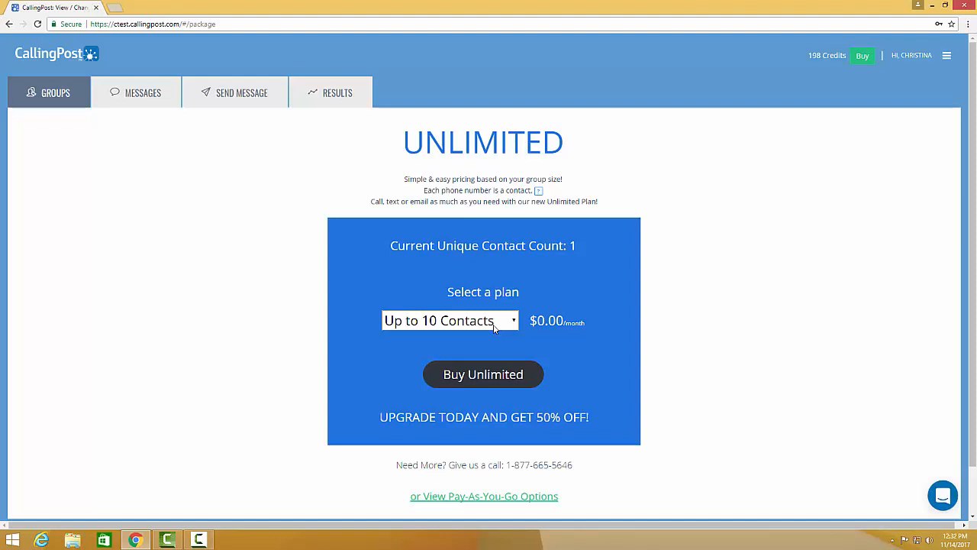
{"action": "left_click", "coordinate": [494, 327]}
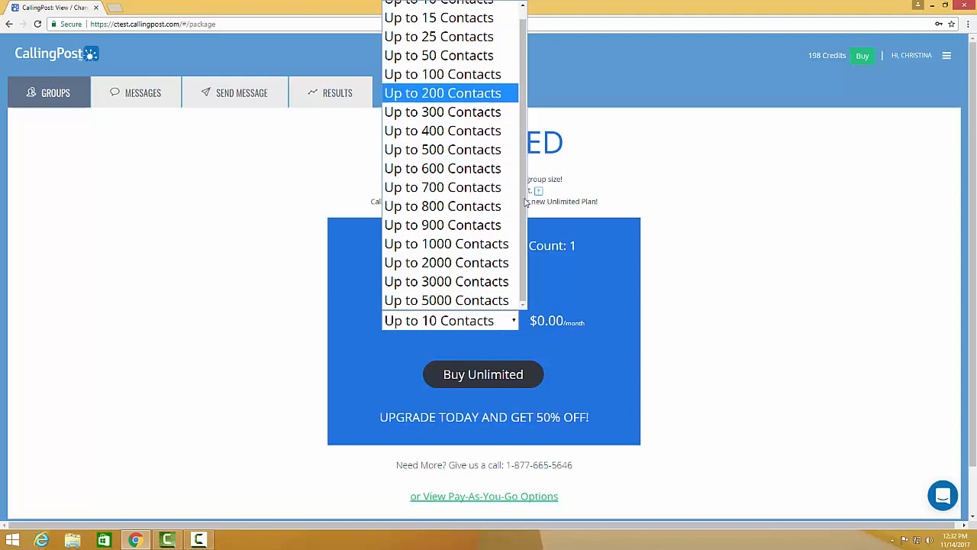
{"action": "left_click", "coordinate": [485, 328]}
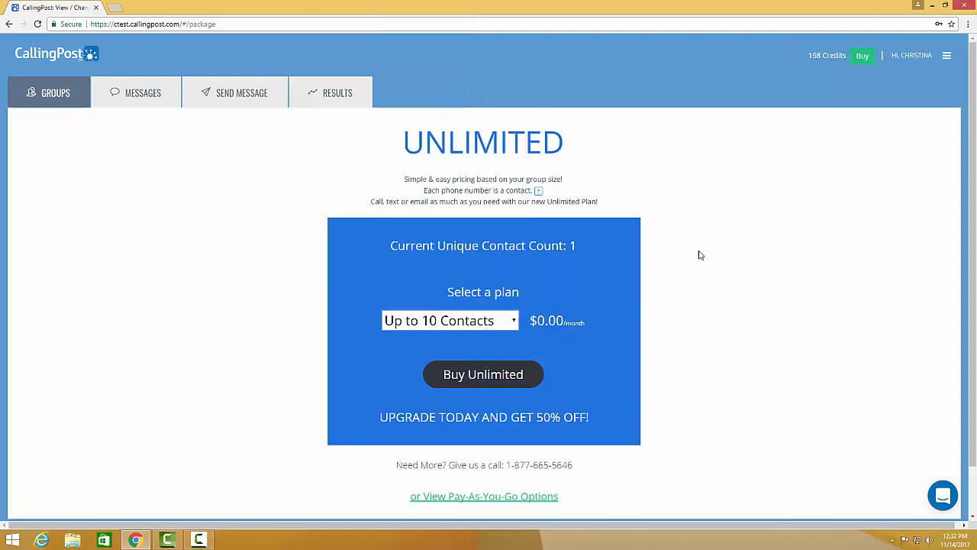
- Open the account's change password form to view its fields, without entering anything
{"action": "left_click", "coordinate": [947, 55]}
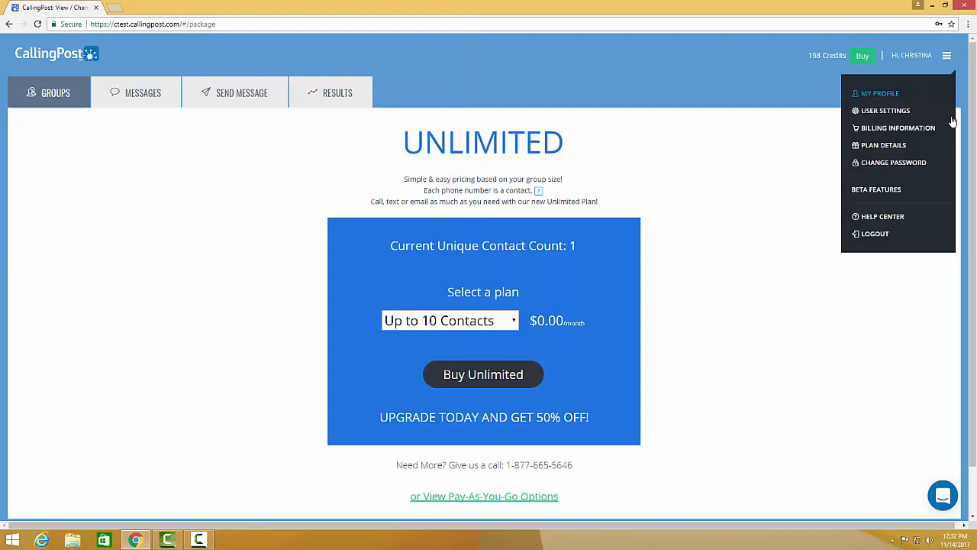
{"action": "left_click", "coordinate": [940, 165]}
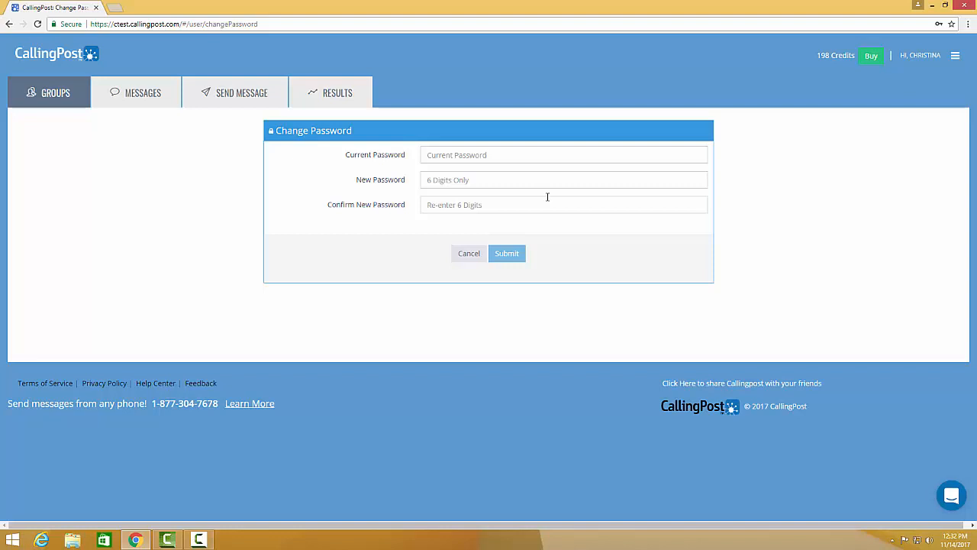
{"action": "left_click", "coordinate": [956, 57]}
{"action": "left_click", "coordinate": [933, 163]}
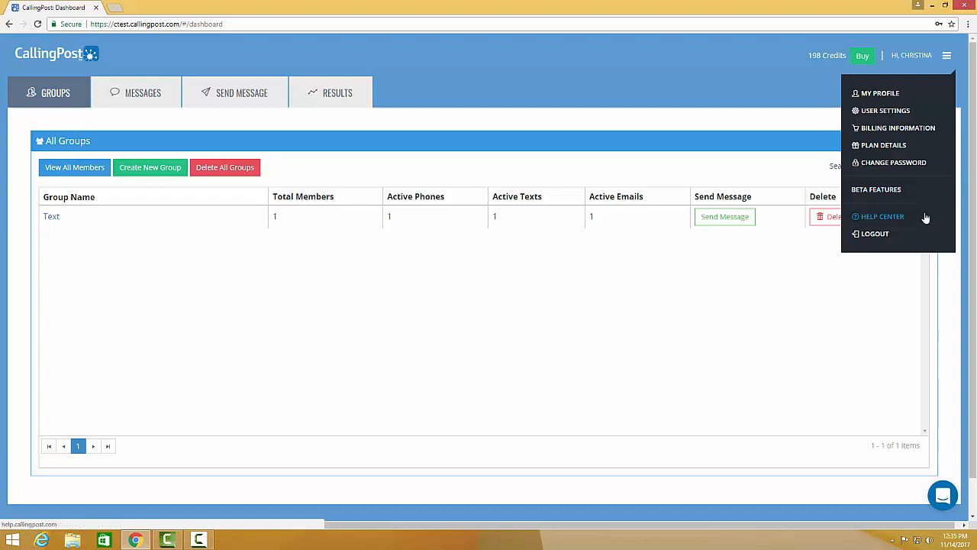
- Open the Help Center and show the support conversations with CallingPost from the message results
{"action": "left_click", "coordinate": [883, 216]}
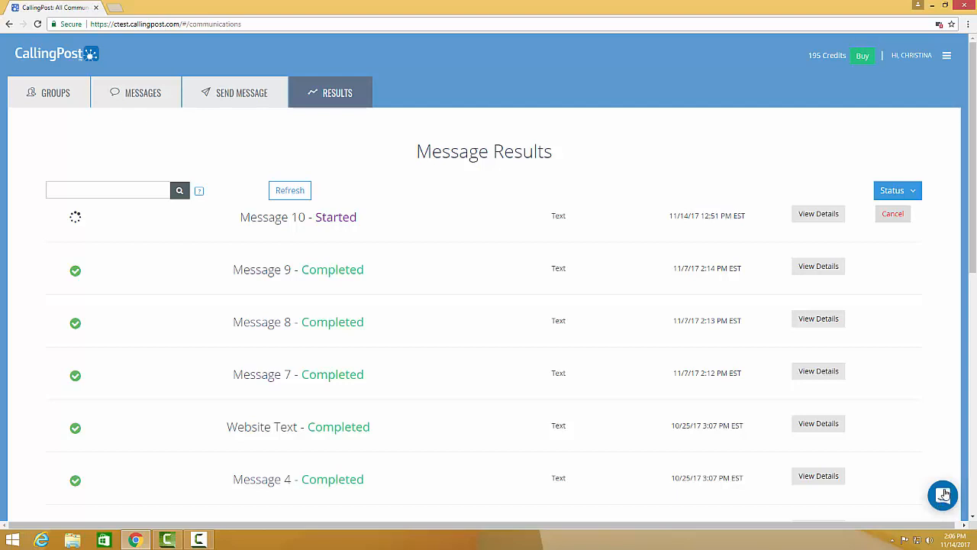
{"action": "left_click", "coordinate": [944, 494]}
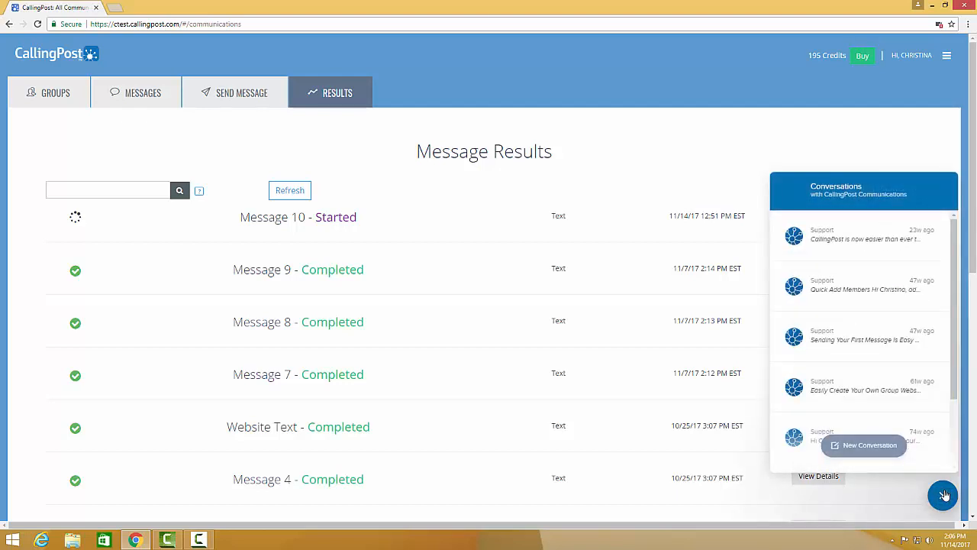